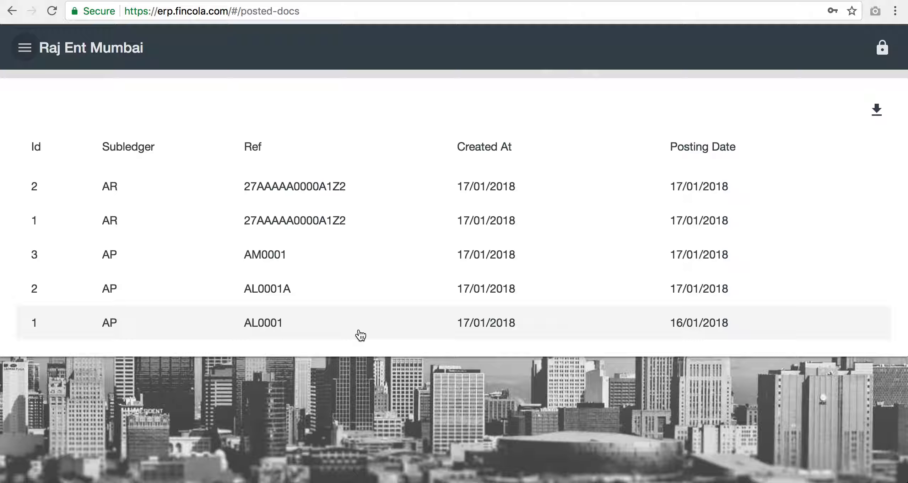
Step: Open the posted AP document with reference AL0001 and review its debit and credit journal lines
{"action": "left_click", "coordinate": [360, 334]}
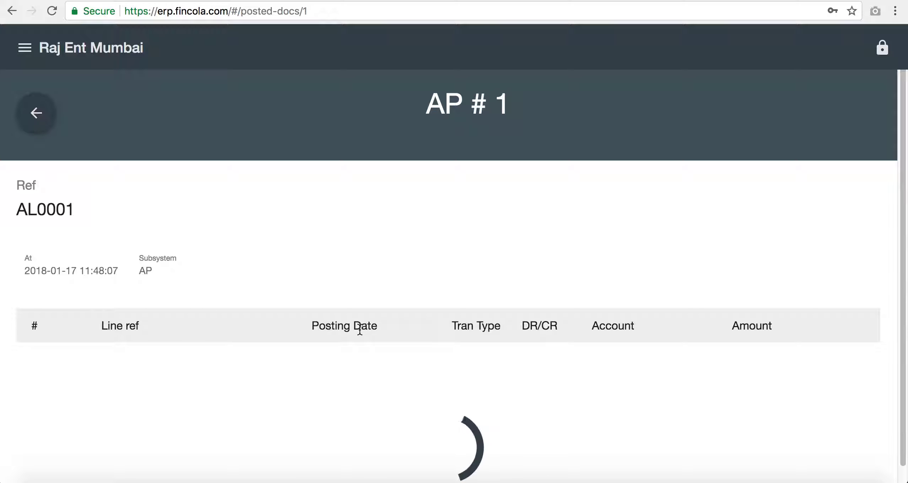
{"action": "scroll", "coordinate": [358, 368], "scroll_direction": "down", "scroll_amount": 2}
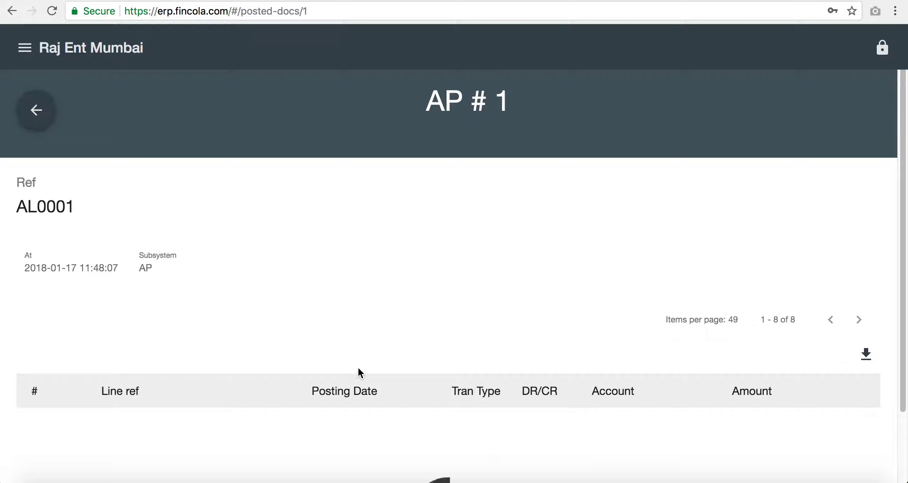
{"action": "scroll", "coordinate": [360, 372], "scroll_direction": "down", "scroll_amount": 3}
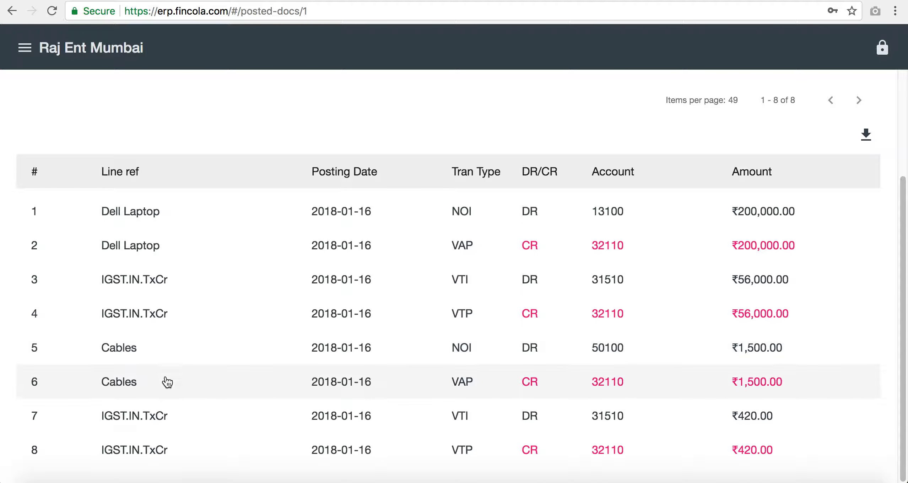
{"action": "left_click", "coordinate": [25, 50]}
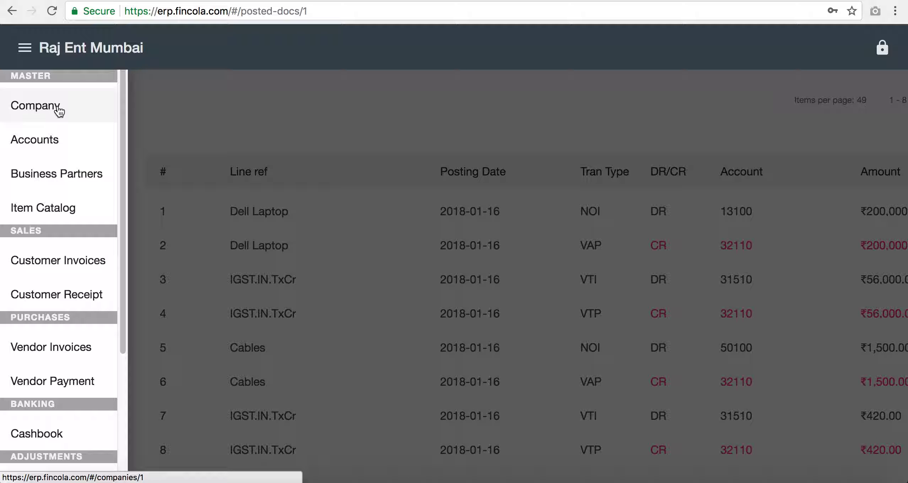
{"action": "left_click", "coordinate": [25, 48]}
{"action": "left_click", "coordinate": [866, 135]}
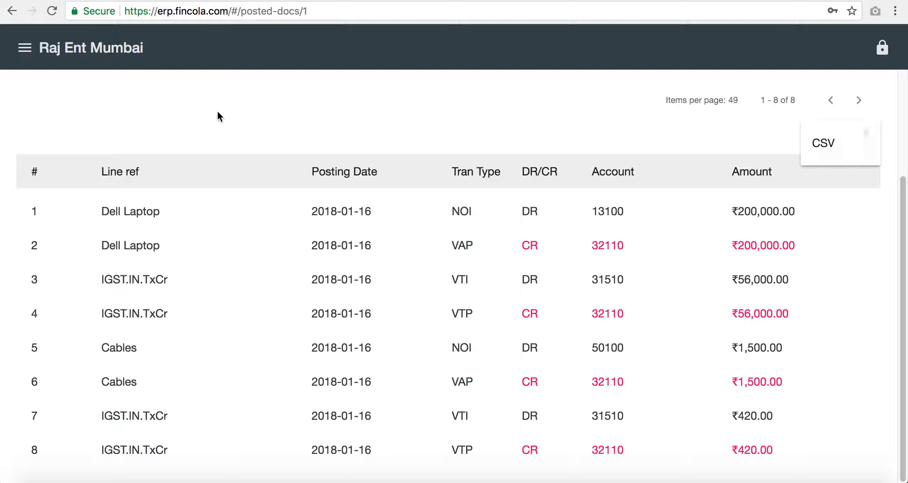
{"action": "left_click", "coordinate": [24, 50]}
Step: Generate the Trial Balance report as at 17/1/2018
{"action": "left_click", "coordinate": [25, 50]}
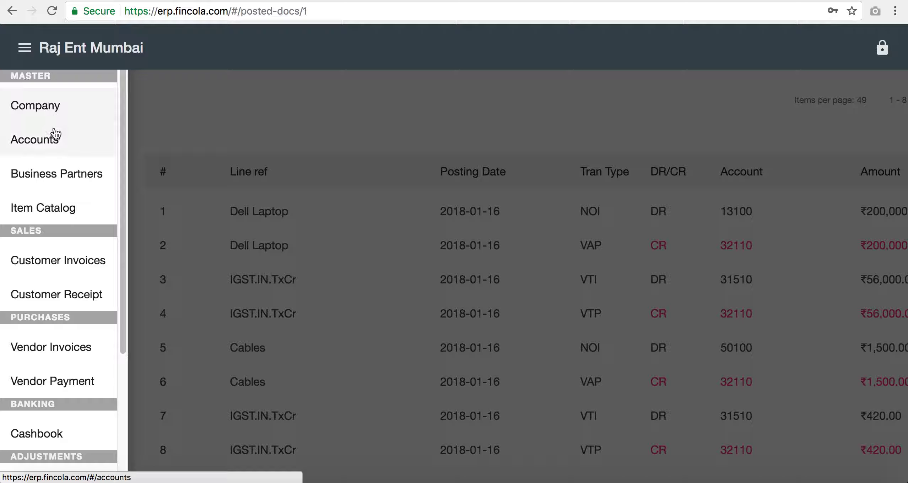
{"action": "scroll", "coordinate": [59, 185], "scroll_direction": "down", "scroll_amount": 5}
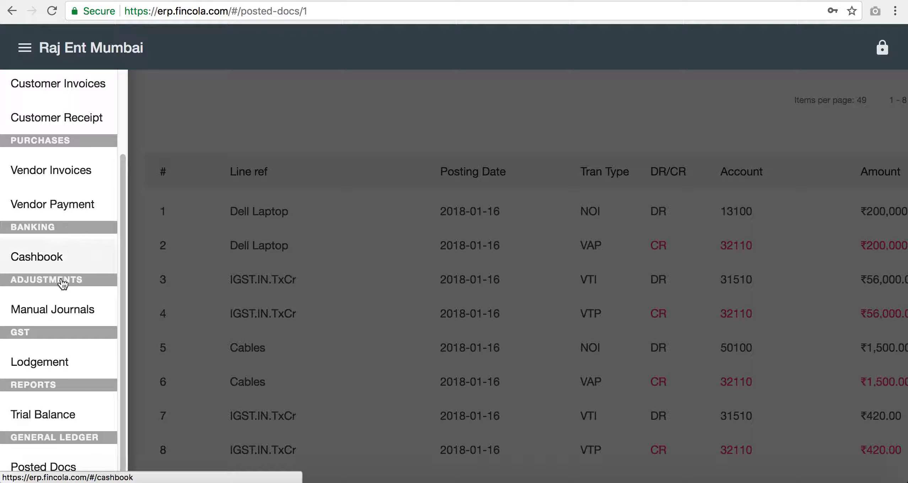
{"action": "left_click", "coordinate": [59, 414]}
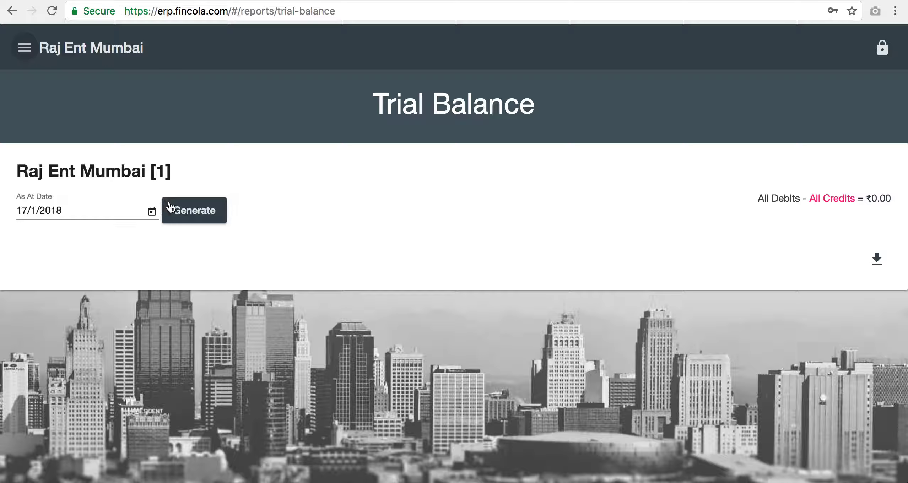
{"action": "left_click", "coordinate": [190, 218]}
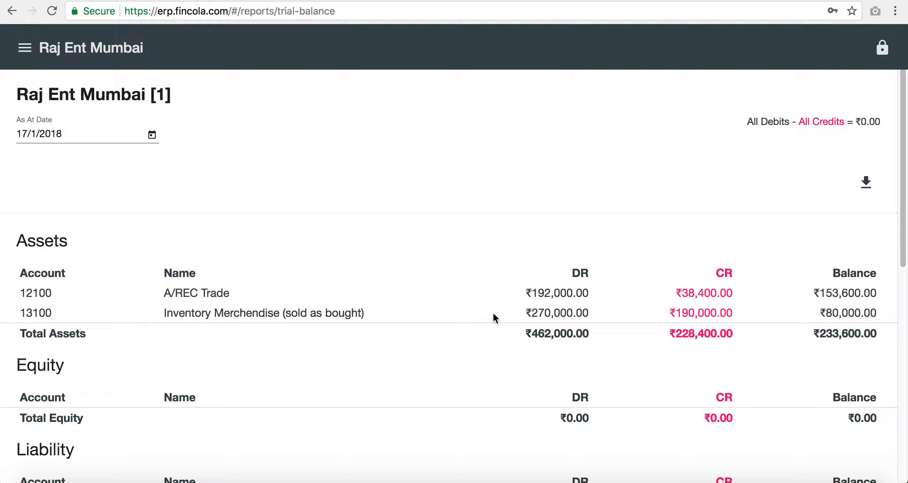
Step: Review the trial balance sections and compare the Balance Sheet balance with the Revenue & Expense balance
{"action": "scroll", "coordinate": [491, 310], "scroll_direction": "down", "scroll_amount": 1}
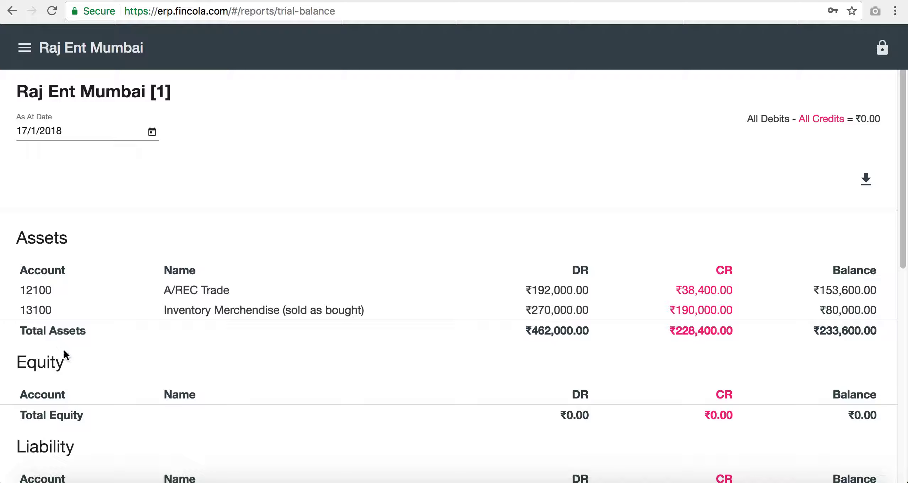
{"action": "scroll", "coordinate": [188, 367], "scroll_direction": "down", "scroll_amount": 4}
{"action": "scroll", "coordinate": [111, 350], "scroll_direction": "down", "scroll_amount": 5}
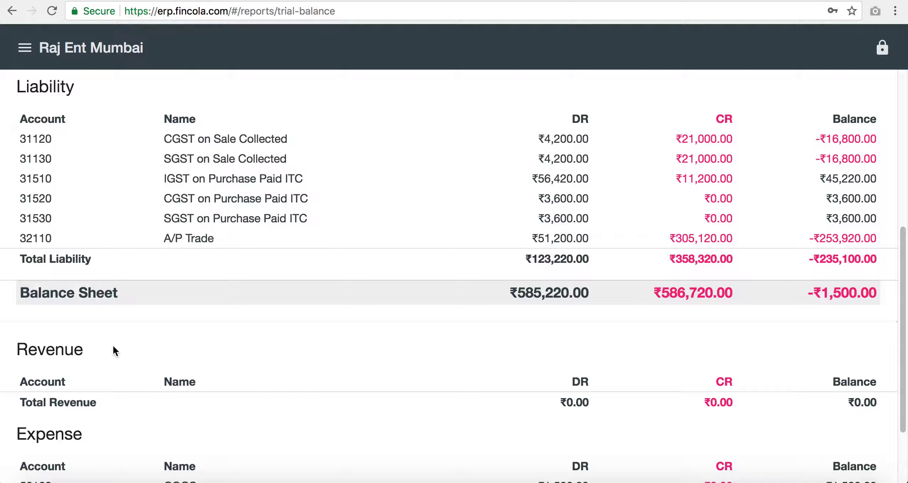
{"action": "scroll", "coordinate": [113, 347], "scroll_direction": "down", "scroll_amount": 1}
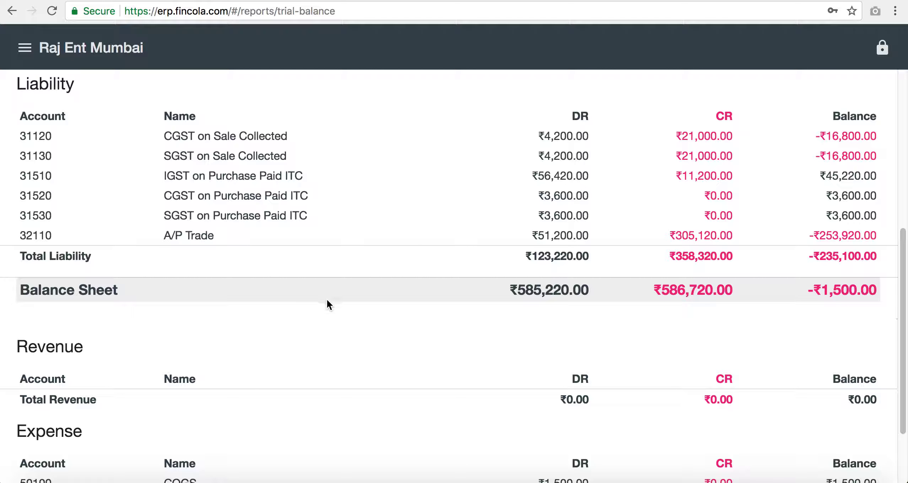
{"action": "scroll", "coordinate": [215, 324], "scroll_direction": "down", "scroll_amount": 3}
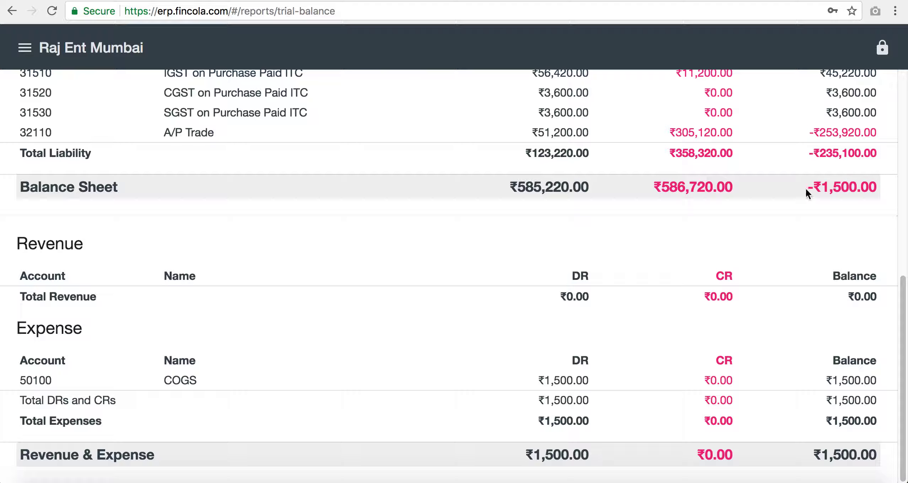
{"action": "left_click_drag", "start_coordinate": [805, 187], "coordinate": [872, 190]}
{"action": "left_click_drag", "start_coordinate": [811, 457], "coordinate": [874, 457]}
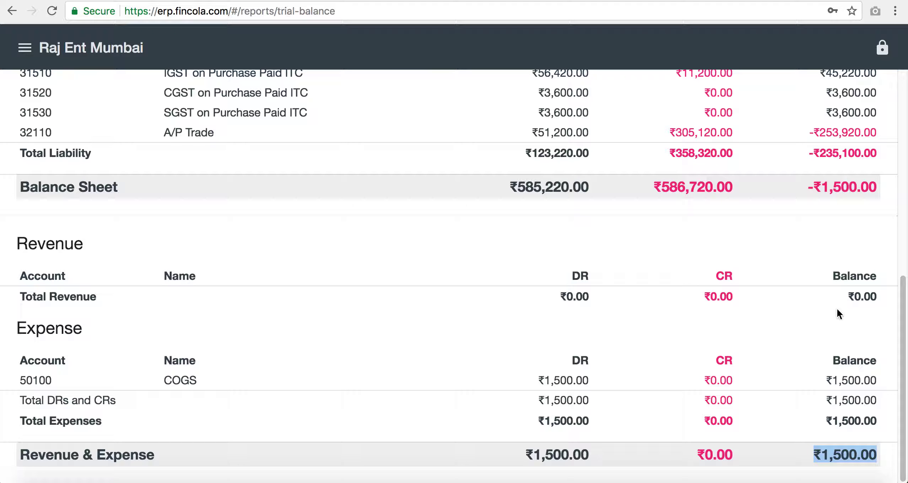
Step: Check the difference between all debits and all credits, and look through the trial balance sections once more
{"action": "scroll", "coordinate": [824, 370], "scroll_direction": "up", "scroll_amount": 15}
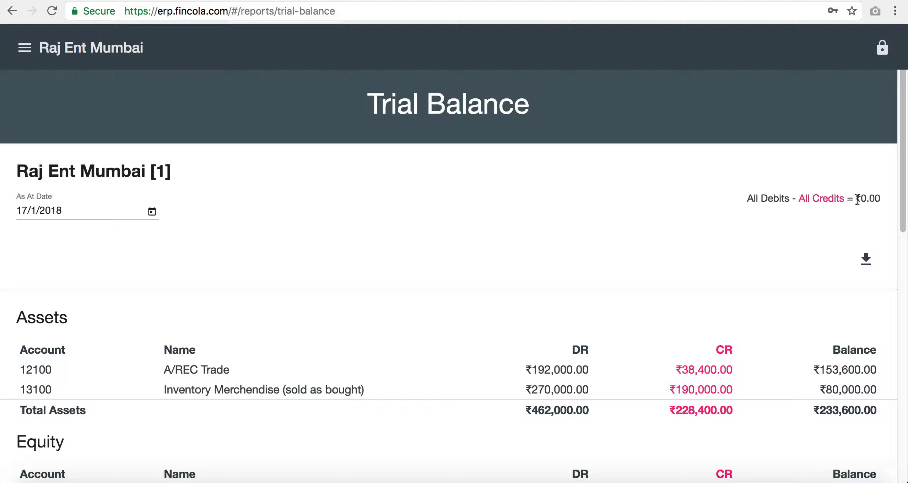
{"action": "left_click_drag", "start_coordinate": [745, 199], "coordinate": [874, 212]}
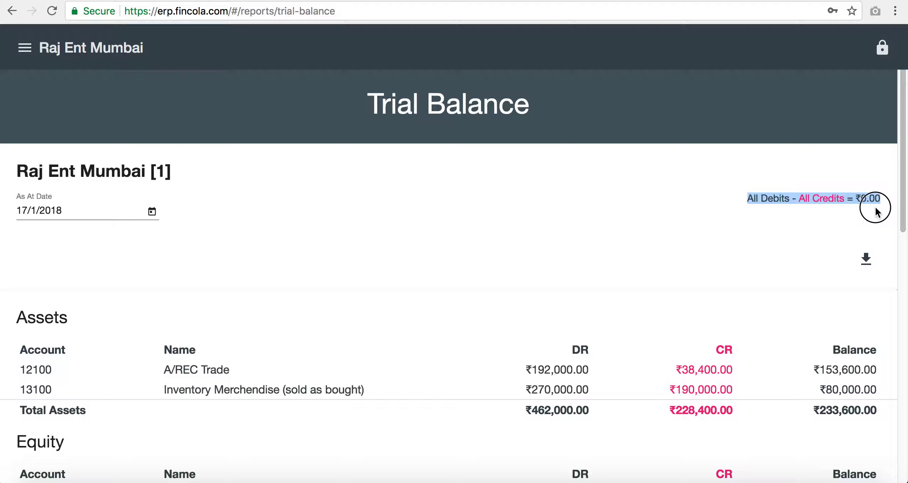
{"action": "left_click", "coordinate": [864, 198]}
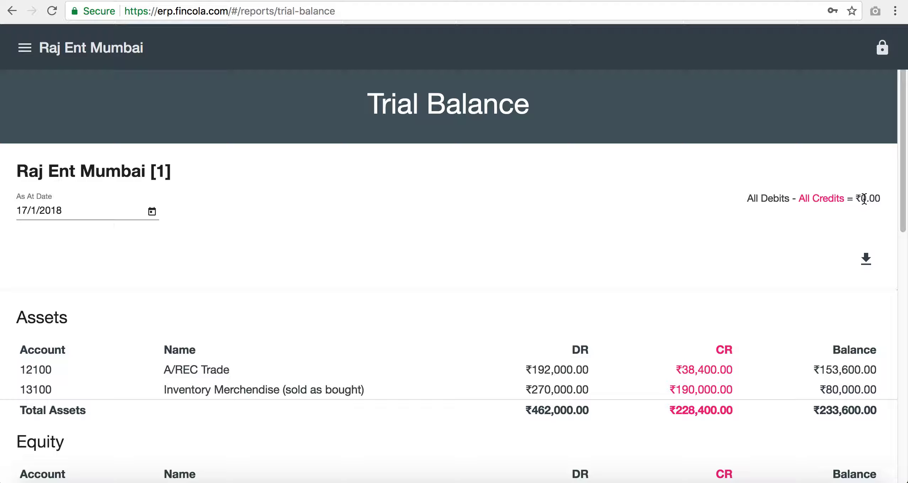
{"action": "scroll", "coordinate": [781, 249], "scroll_direction": "down", "scroll_amount": 5}
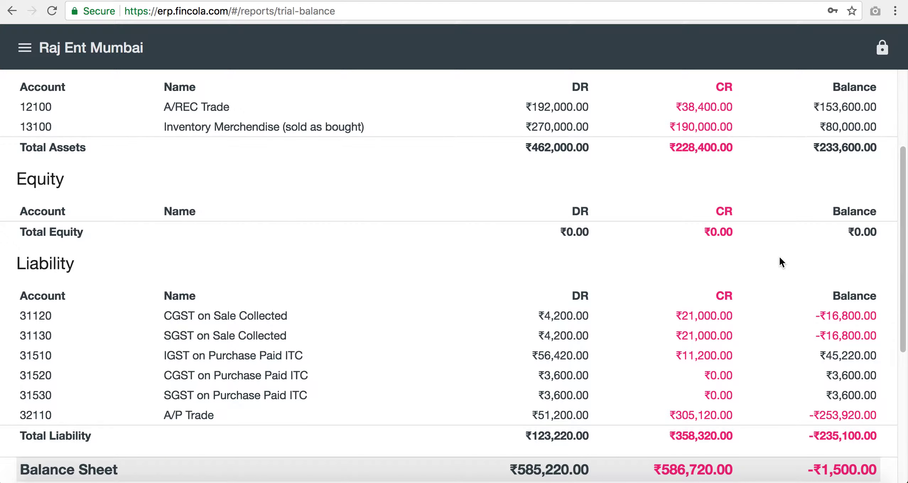
{"action": "scroll", "coordinate": [779, 256], "scroll_direction": "down", "scroll_amount": 3}
{"action": "scroll", "coordinate": [779, 262], "scroll_direction": "down", "scroll_amount": 5}
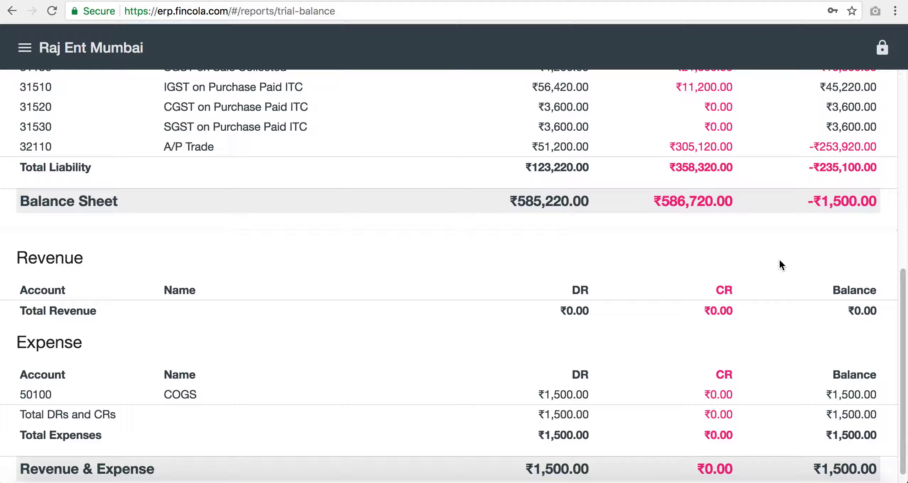
{"action": "scroll", "coordinate": [779, 261], "scroll_direction": "up", "scroll_amount": 13}
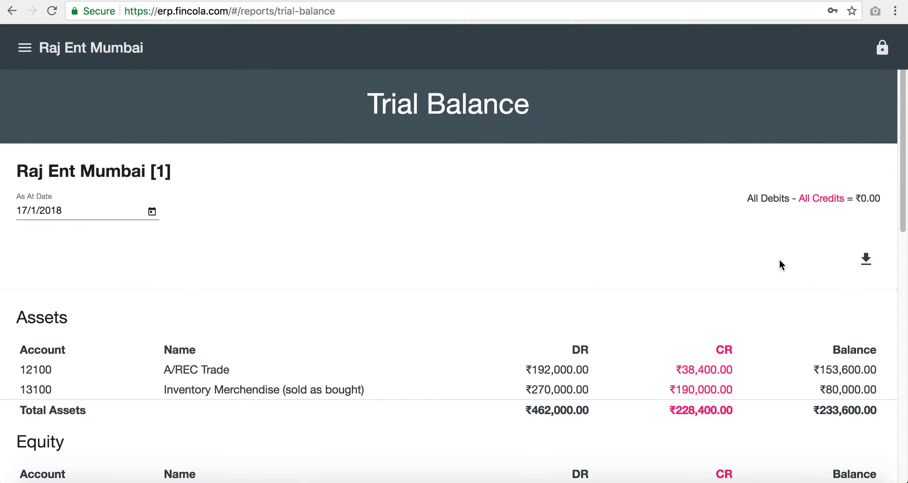
Step: Create a new vendor payment and select the SBI bank account with GL code 11100 to list the outstanding documents
{"action": "left_click", "coordinate": [26, 49]}
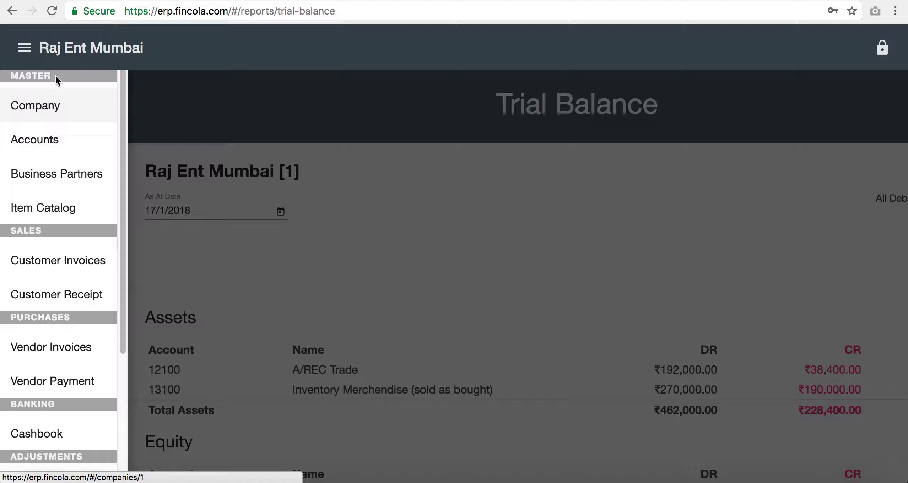
{"action": "scroll", "coordinate": [91, 203], "scroll_direction": "down", "scroll_amount": 1}
{"action": "scroll", "coordinate": [91, 205], "scroll_direction": "down", "scroll_amount": 1}
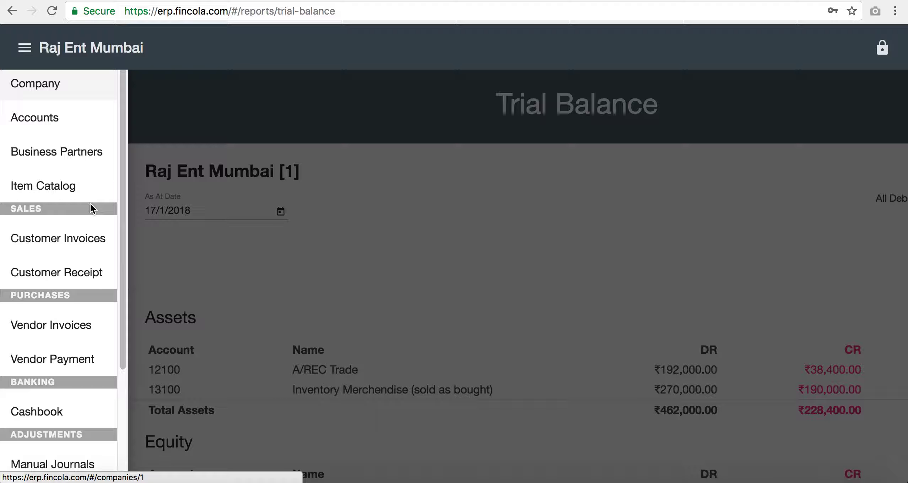
{"action": "left_click", "coordinate": [85, 365]}
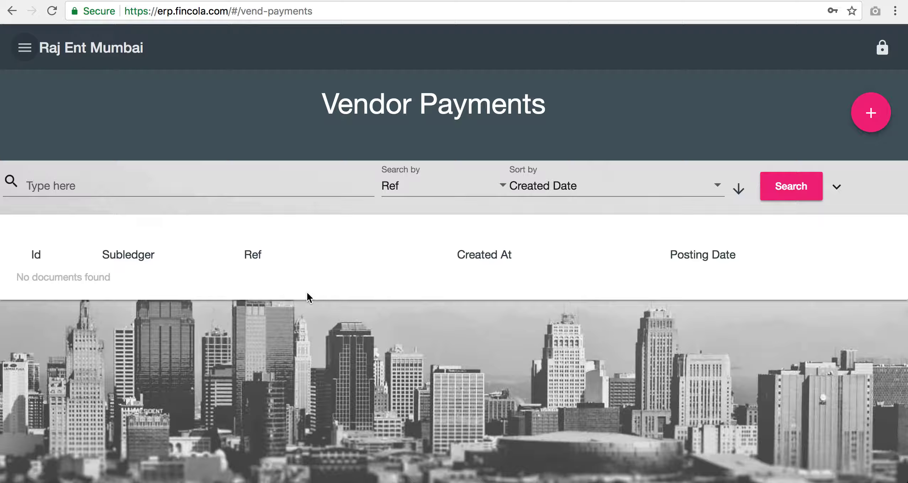
{"action": "left_click", "coordinate": [870, 112]}
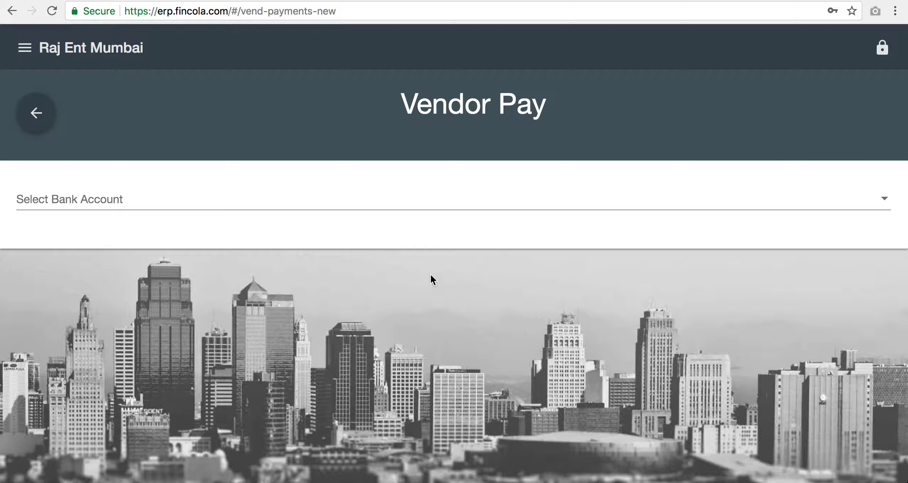
{"action": "left_click", "coordinate": [368, 206]}
{"action": "left_click", "coordinate": [367, 205]}
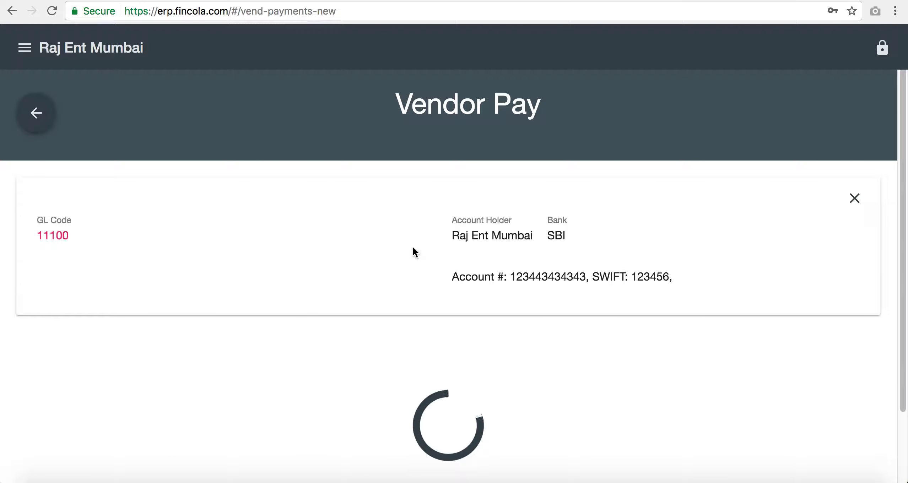
{"action": "scroll", "coordinate": [412, 247], "scroll_direction": "down", "scroll_amount": 3}
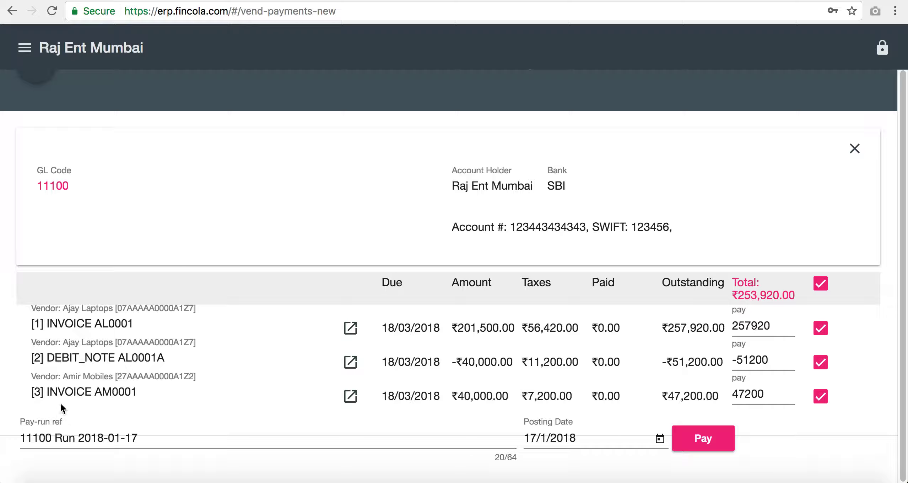
Step: Exclude invoice AM0001 from the pay run and pay invoice AL0001 together with debit note AL0001A in full
{"action": "left_click_drag", "start_coordinate": [62, 377], "coordinate": [113, 378]}
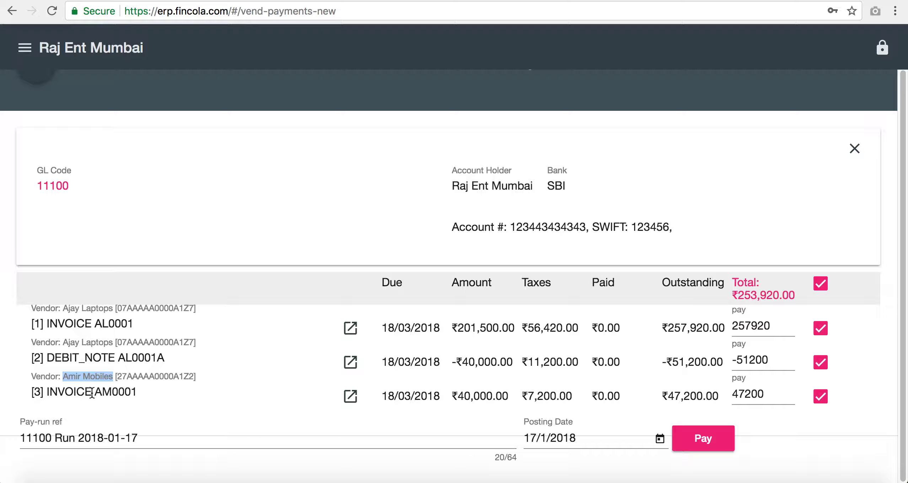
{"action": "left_click", "coordinate": [820, 396]}
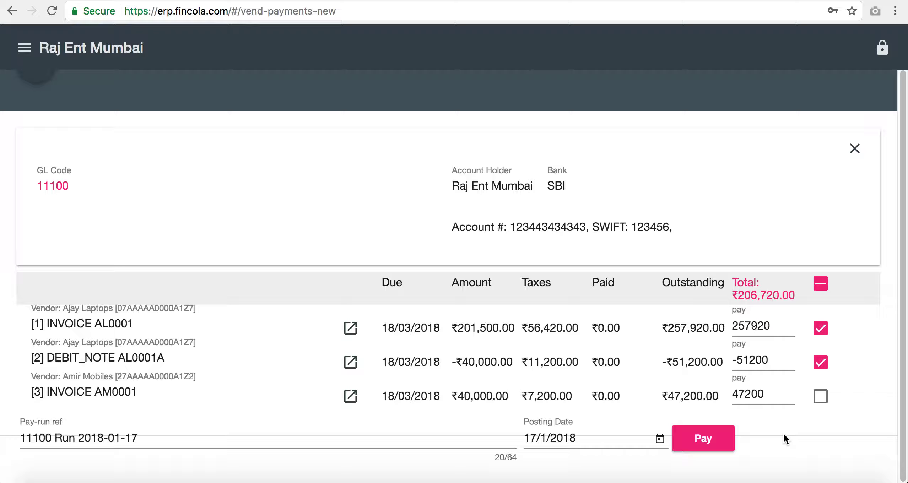
{"action": "left_click", "coordinate": [736, 297]}
{"action": "left_click_drag", "start_coordinate": [736, 297], "coordinate": [791, 295]}
{"action": "left_click", "coordinate": [833, 436]}
{"action": "left_click", "coordinate": [384, 439]}
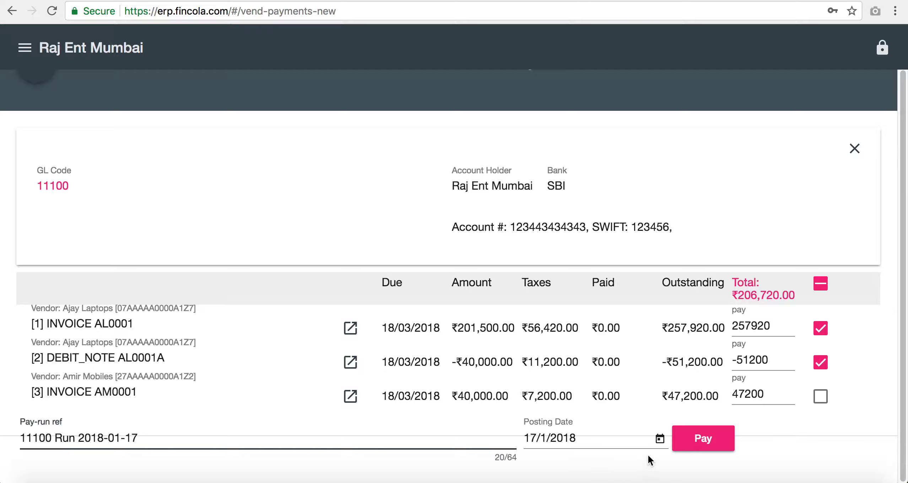
{"action": "left_click", "coordinate": [711, 448]}
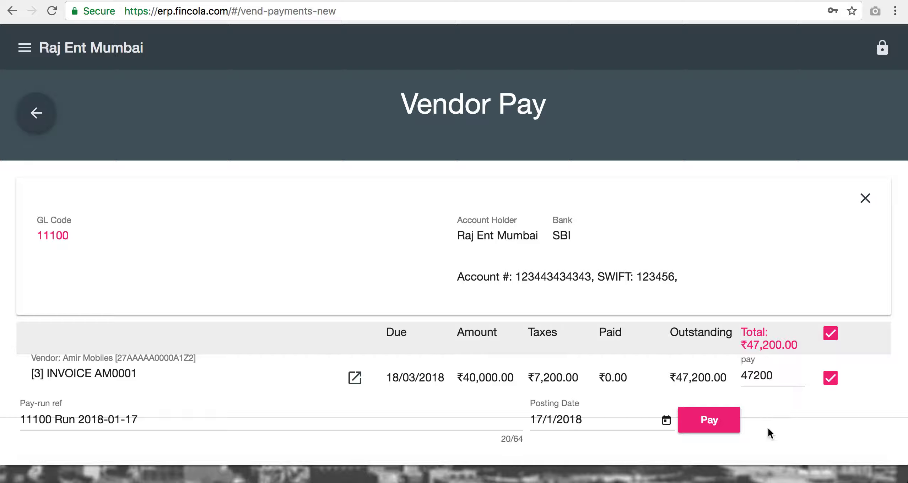
Step: Set the pay amount of invoice AM0001 to 20000 and submit the partial payment
{"action": "left_click", "coordinate": [757, 377]}
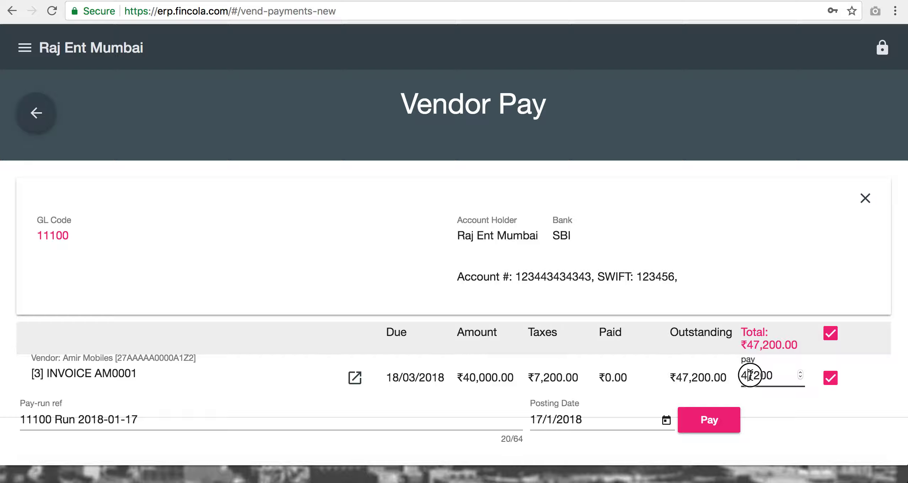
{"action": "double_click", "coordinate": [775, 377]}
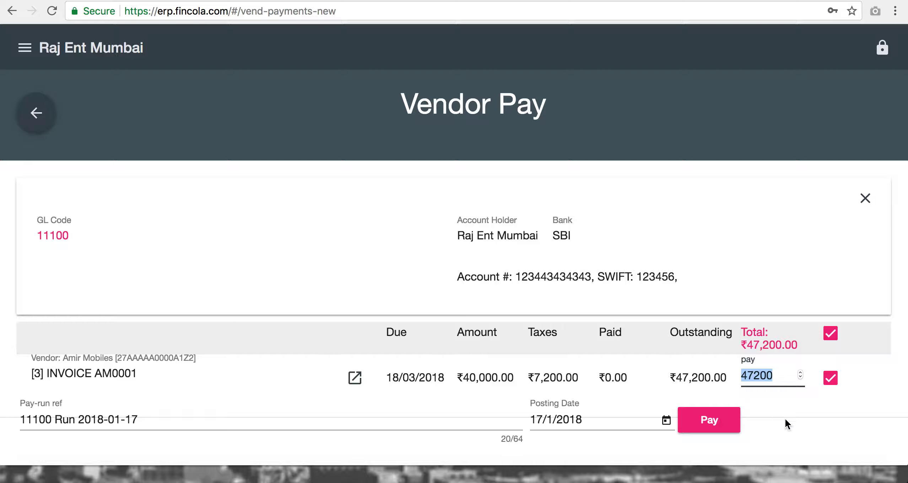
{"action": "type", "text": "20000"}
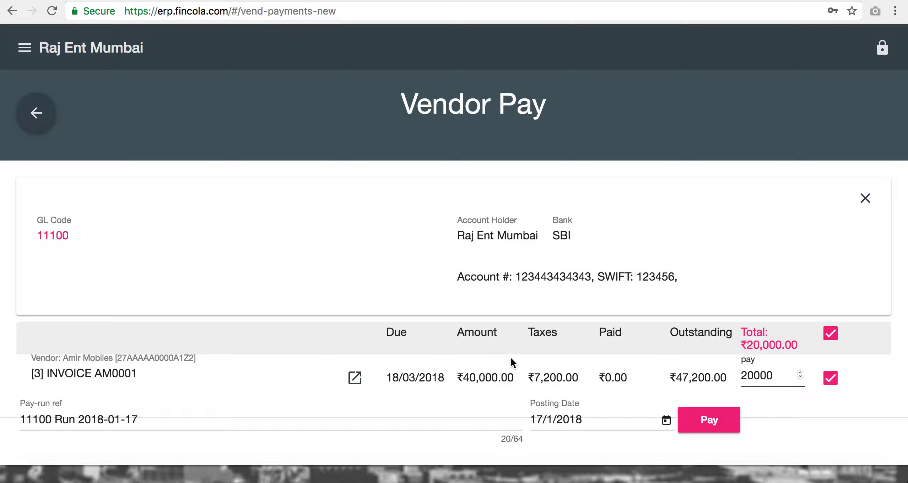
{"action": "left_click", "coordinate": [698, 419]}
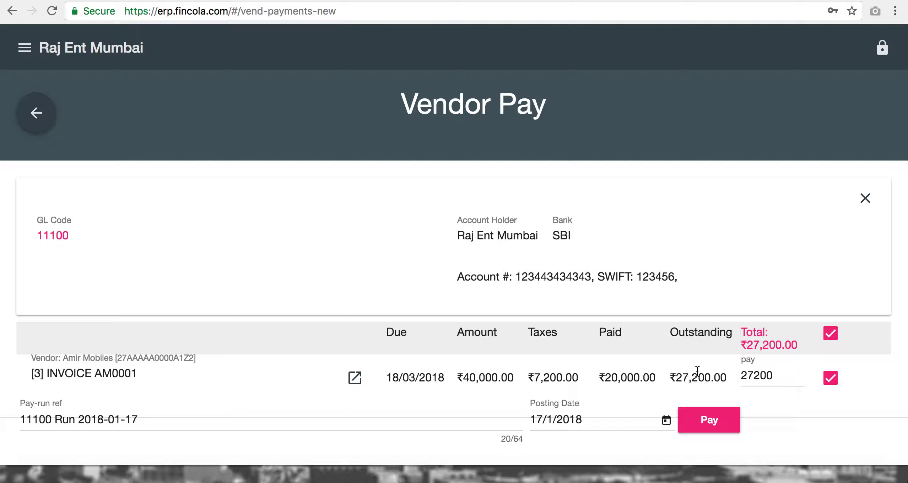
Step: Check the amount, taxes, paid and outstanding figures of invoice AM0001 after the partial payment
{"action": "left_click", "coordinate": [459, 377]}
{"action": "left_click_drag", "start_coordinate": [459, 378], "coordinate": [513, 378]}
{"action": "left_click", "coordinate": [528, 381]}
{"action": "left_click_drag", "start_coordinate": [464, 377], "coordinate": [724, 377]}
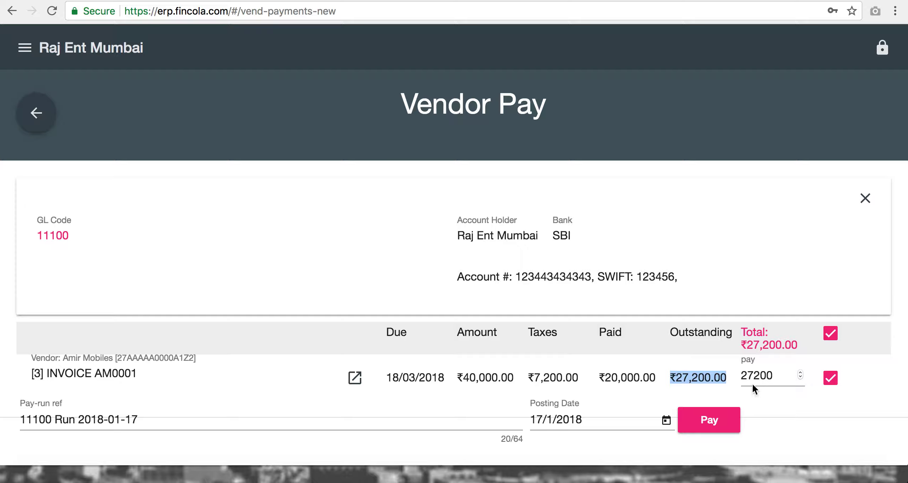
Step: Open the first vendor payment run, with Id 1, and review its debit and credit lines and the available download format
{"action": "left_click", "coordinate": [30, 119]}
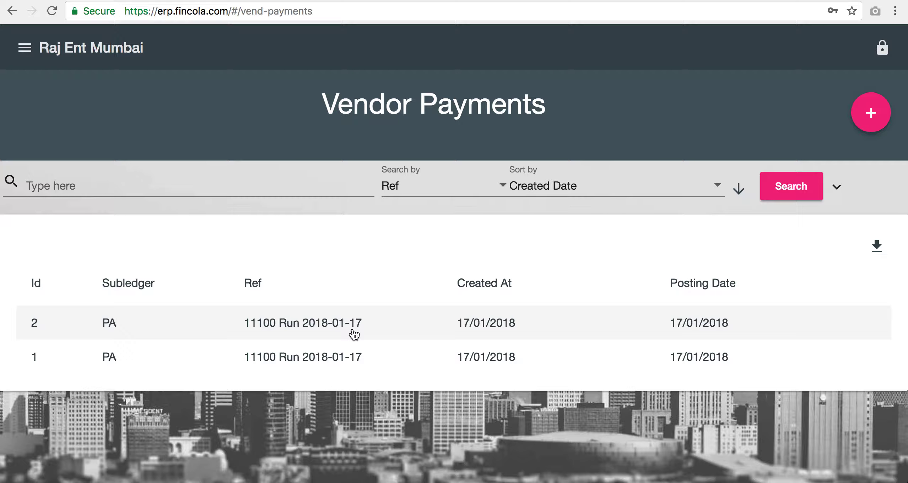
{"action": "left_click", "coordinate": [350, 361]}
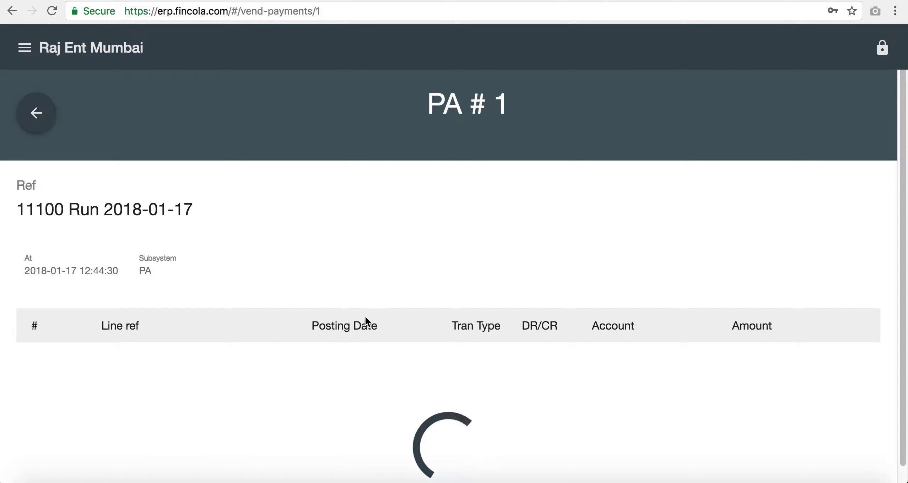
{"action": "scroll", "coordinate": [364, 316], "scroll_direction": "down", "scroll_amount": 2}
{"action": "scroll", "coordinate": [365, 317], "scroll_direction": "down", "scroll_amount": 1}
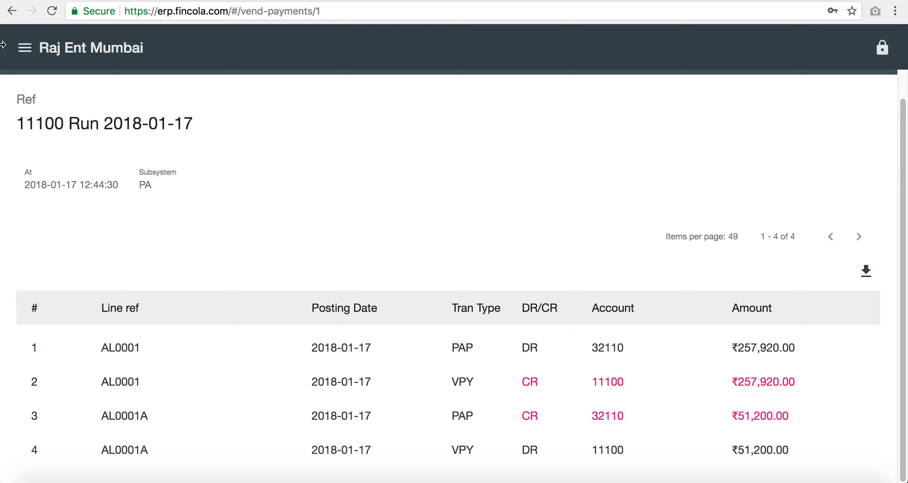
{"action": "left_click", "coordinate": [870, 267]}
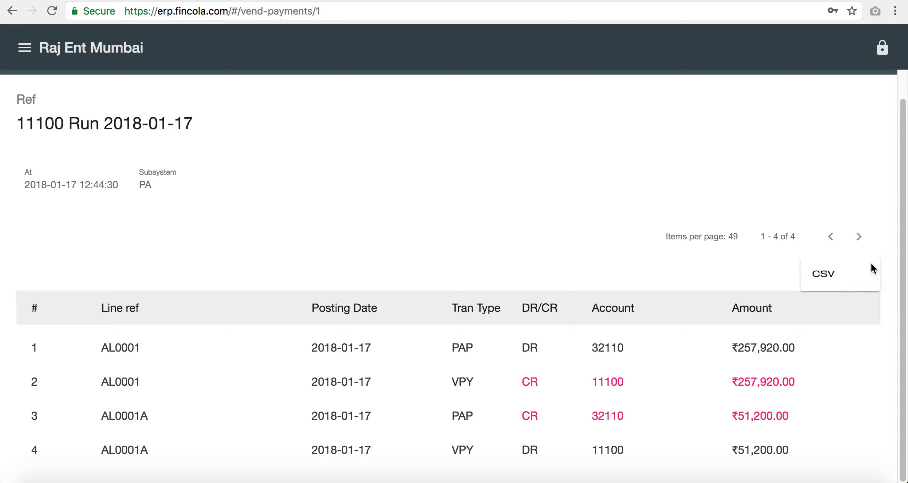
{"action": "left_click", "coordinate": [623, 223]}
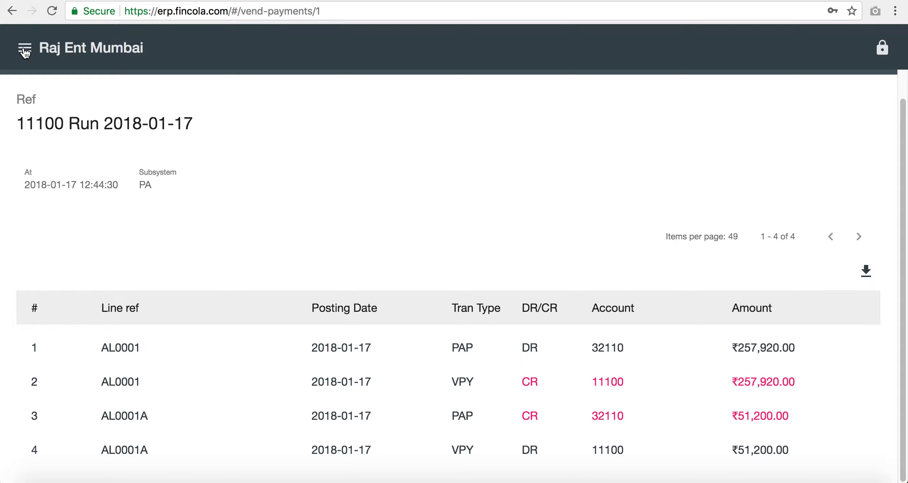
Step: Go to the customer receipts and start a new receipt to list the outstanding customer invoices
{"action": "left_click", "coordinate": [24, 48]}
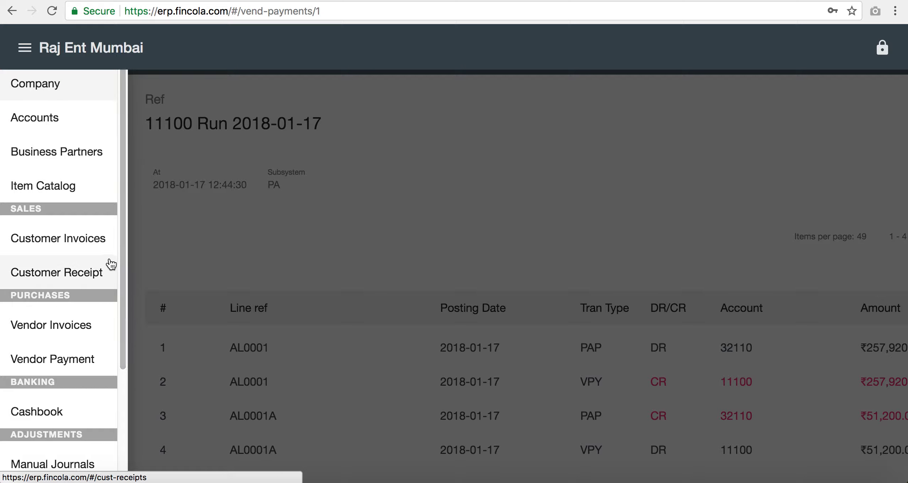
{"action": "left_click", "coordinate": [94, 279]}
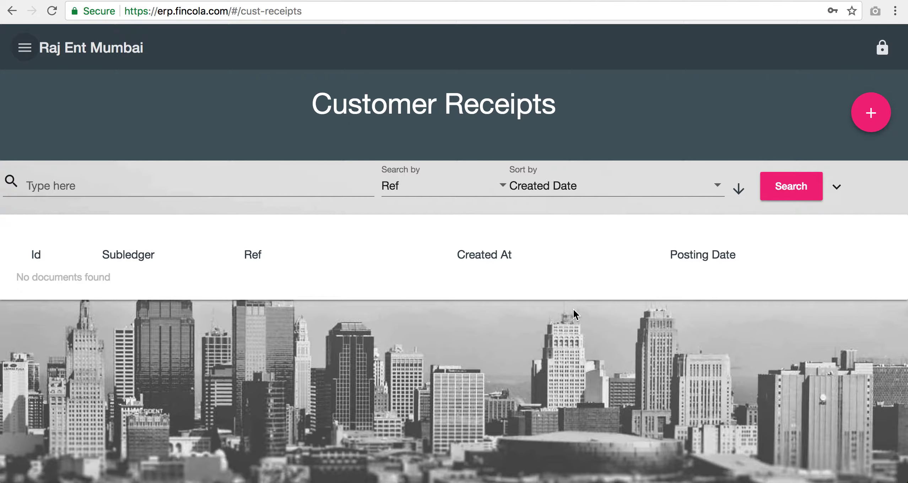
{"action": "left_click_drag", "start_coordinate": [29, 276], "coordinate": [121, 289]}
{"action": "left_click", "coordinate": [871, 126]}
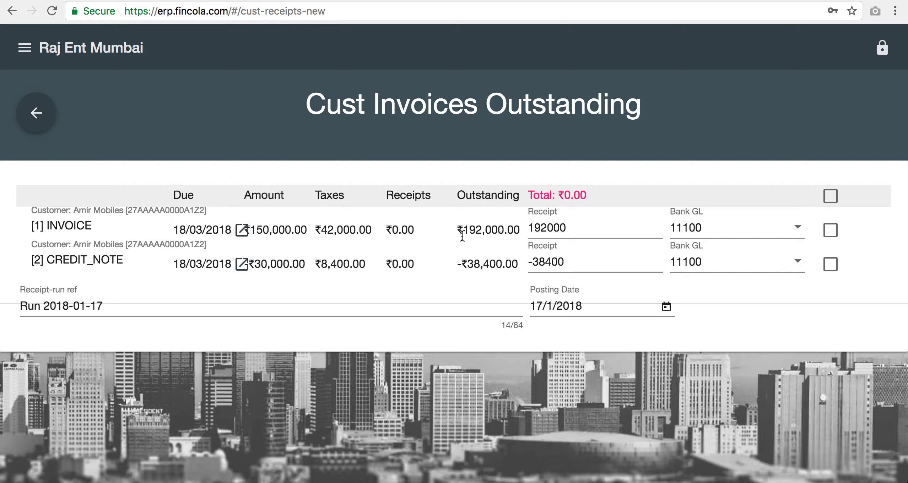
Step: Include both the customer invoice and the credit note in the receipt run and submit the receipt in full
{"action": "left_click", "coordinate": [830, 201]}
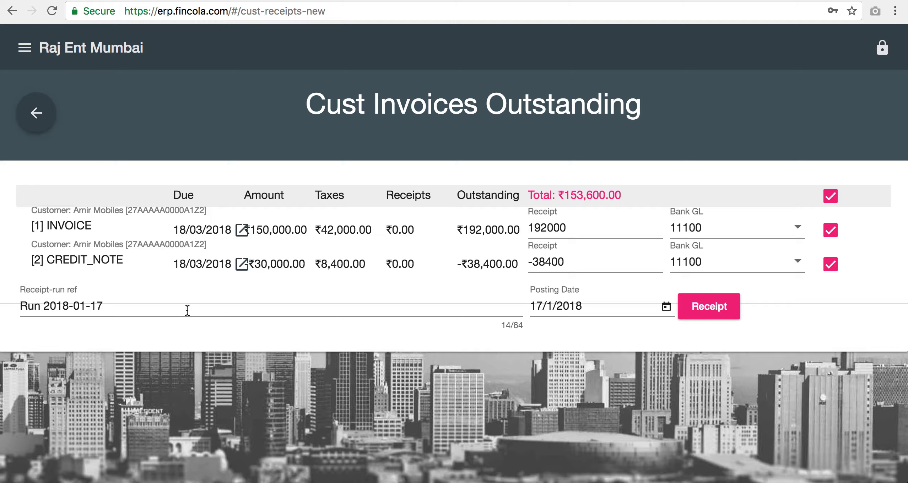
{"action": "left_click", "coordinate": [177, 311]}
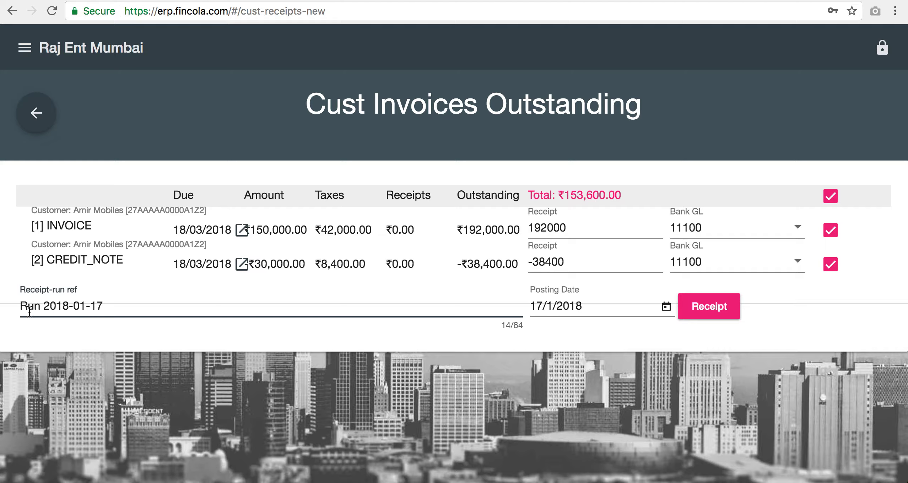
{"action": "left_click", "coordinate": [720, 311]}
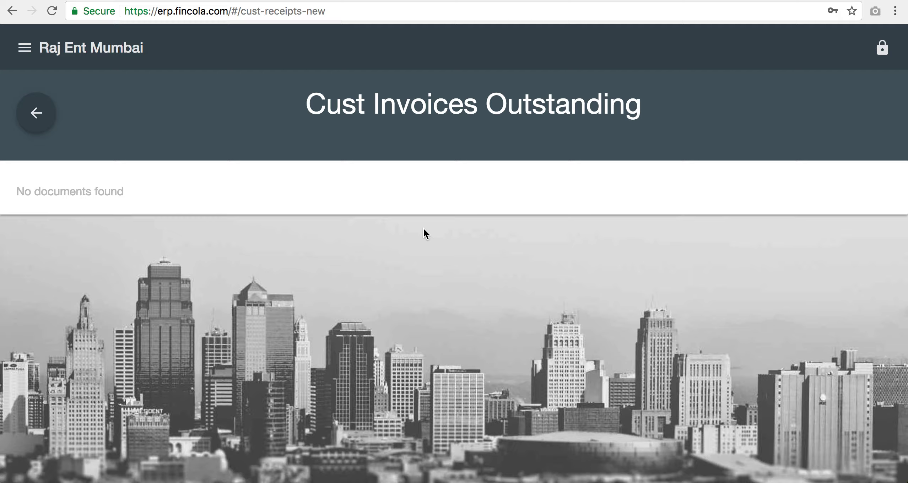
Step: Return to the customer receipts, open the receipt run with Id 1 and review its debit and credit lines
{"action": "left_click", "coordinate": [37, 120]}
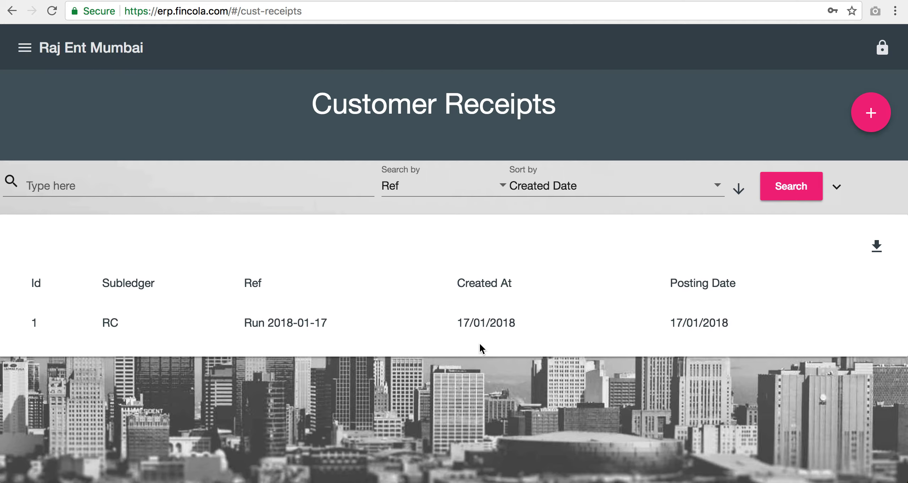
{"action": "left_click", "coordinate": [127, 328]}
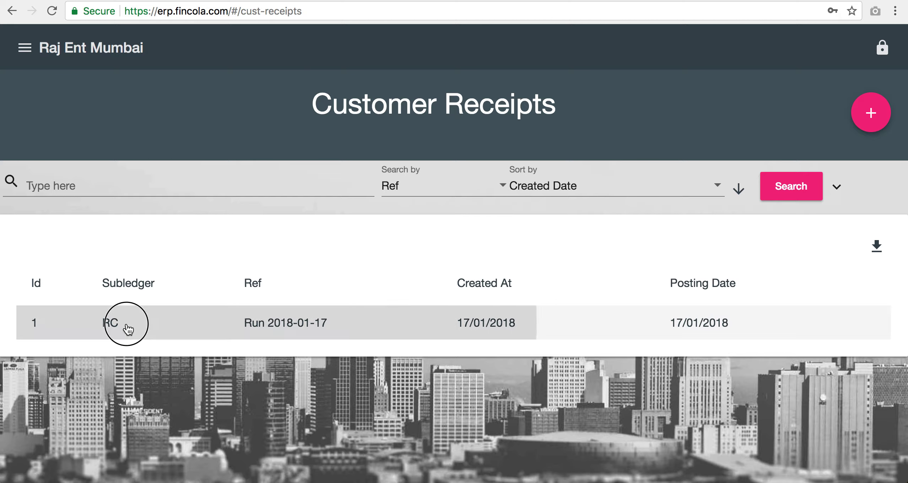
{"action": "scroll", "coordinate": [359, 266], "scroll_direction": "down", "scroll_amount": 3}
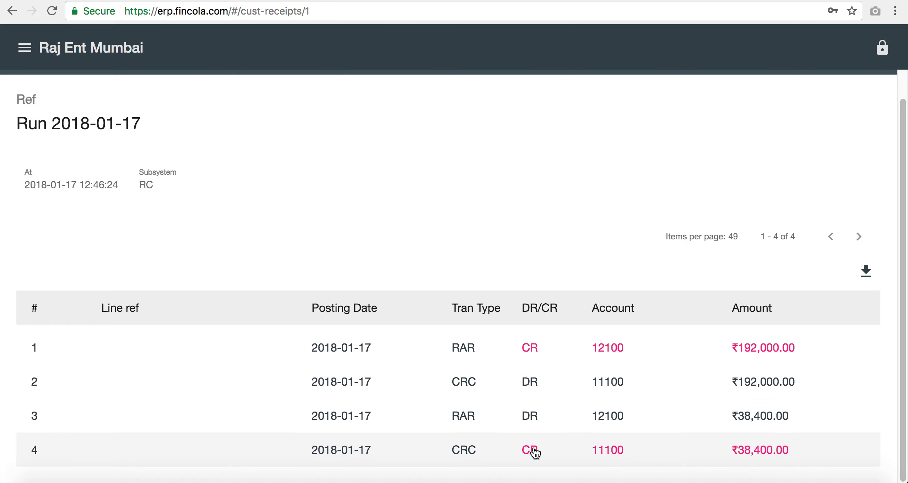
{"action": "scroll", "coordinate": [458, 348], "scroll_direction": "up", "scroll_amount": 3}
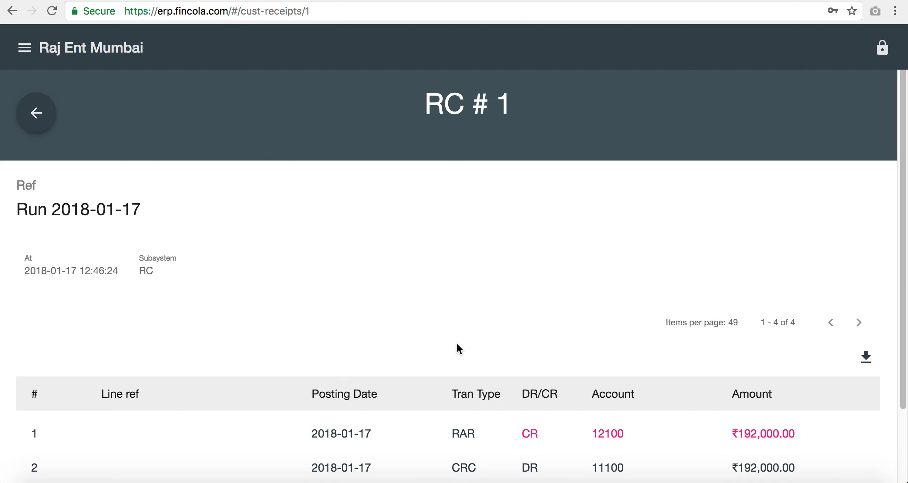
Step: Open the trial balance report and examine the assets, equity, liability, revenue and expense balances
{"action": "left_click", "coordinate": [22, 53]}
{"action": "scroll", "coordinate": [20, 188], "scroll_direction": "down", "scroll_amount": 6}
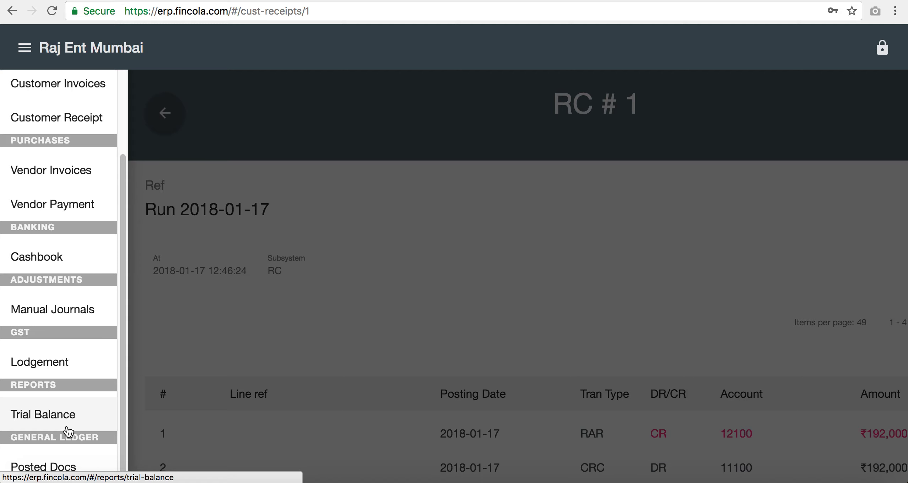
{"action": "left_click", "coordinate": [81, 414]}
{"action": "left_click", "coordinate": [194, 213]}
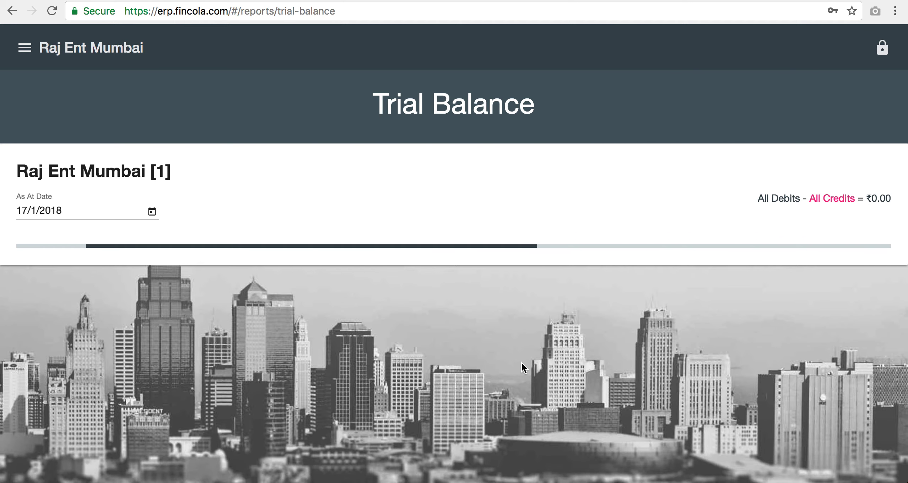
{"action": "scroll", "coordinate": [515, 341], "scroll_direction": "down", "scroll_amount": 1}
{"action": "scroll", "coordinate": [515, 340], "scroll_direction": "down", "scroll_amount": 2}
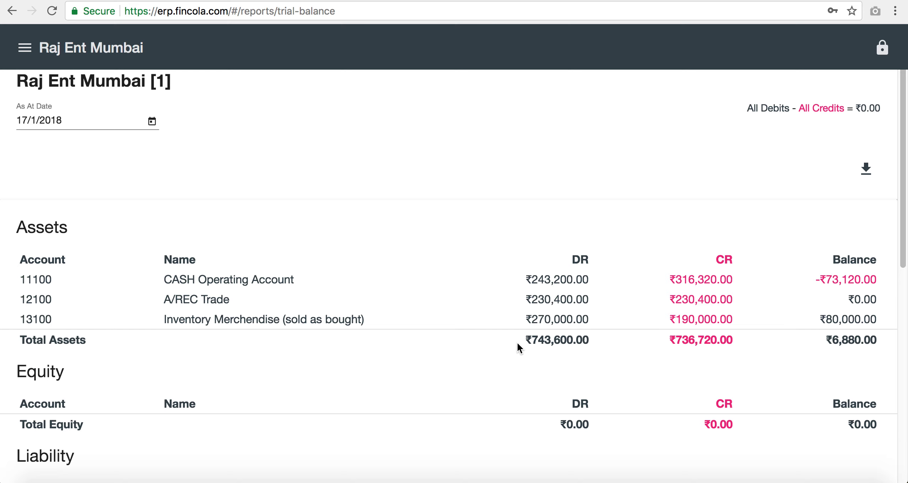
{"action": "scroll", "coordinate": [519, 337], "scroll_direction": "down", "scroll_amount": 6}
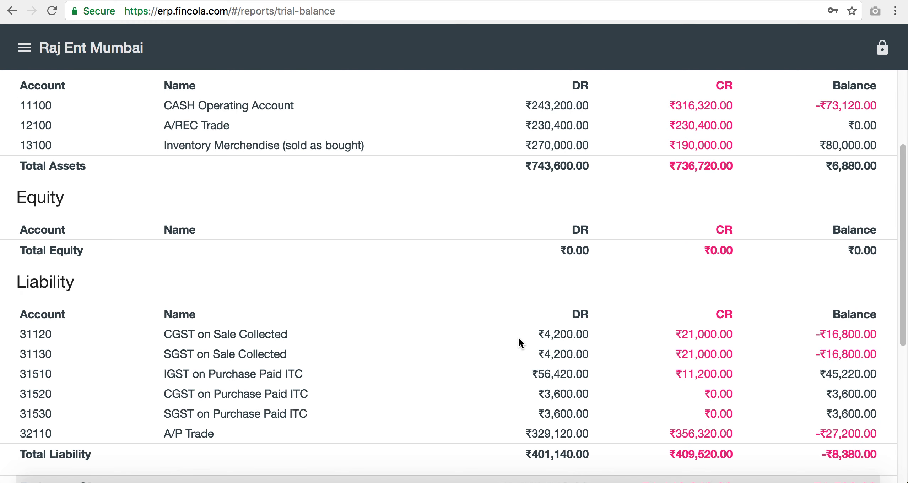
{"action": "scroll", "coordinate": [585, 340], "scroll_direction": "down", "scroll_amount": 4}
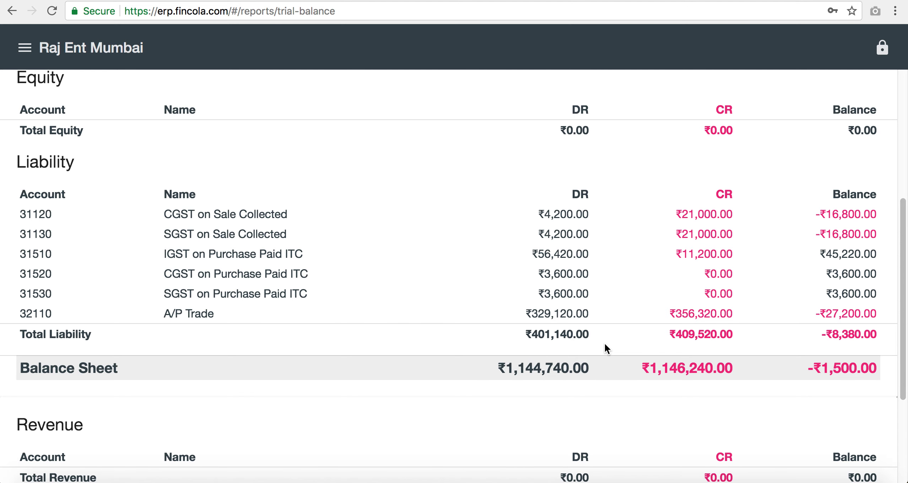
{"action": "scroll", "coordinate": [604, 342], "scroll_direction": "down", "scroll_amount": 2}
{"action": "scroll", "coordinate": [606, 343], "scroll_direction": "down", "scroll_amount": 4}
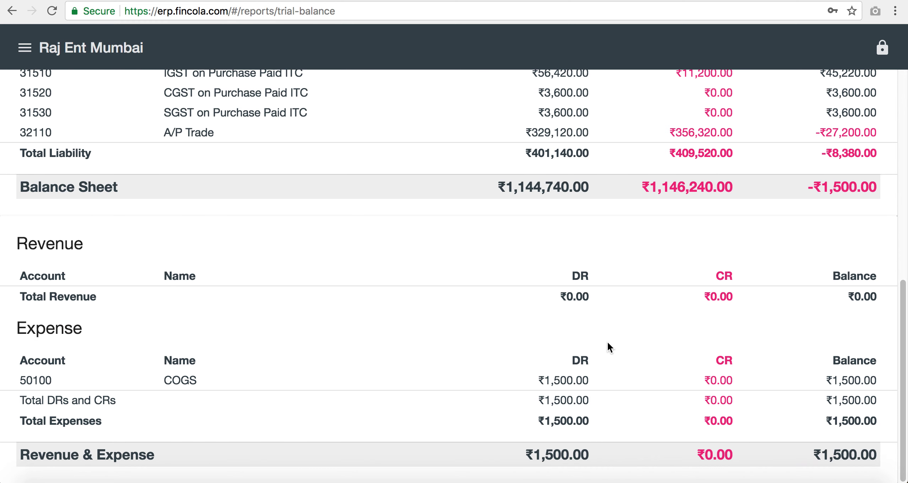
{"action": "scroll", "coordinate": [607, 343], "scroll_direction": "up", "scroll_amount": 15}
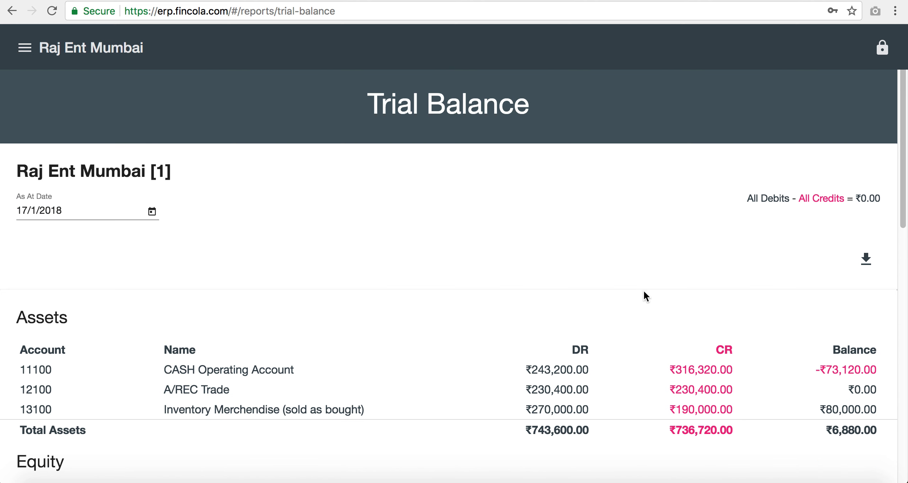
{"action": "scroll", "coordinate": [642, 295], "scroll_direction": "down", "scroll_amount": 1}
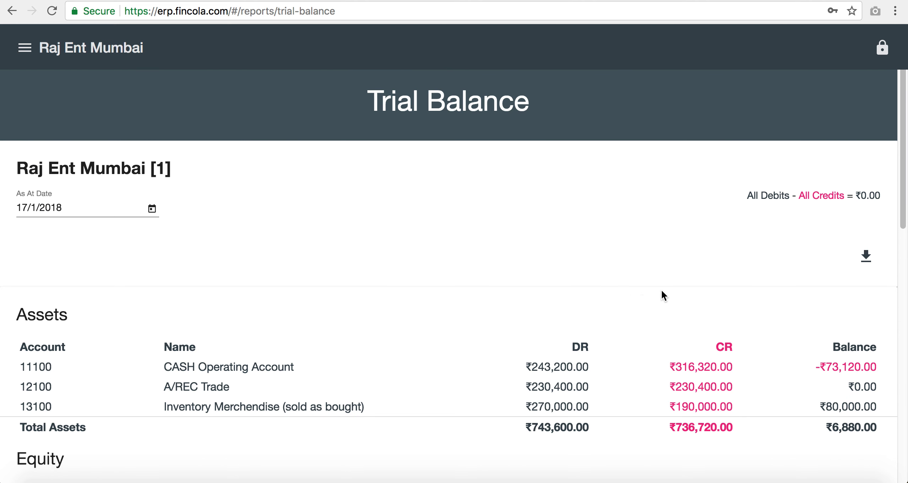